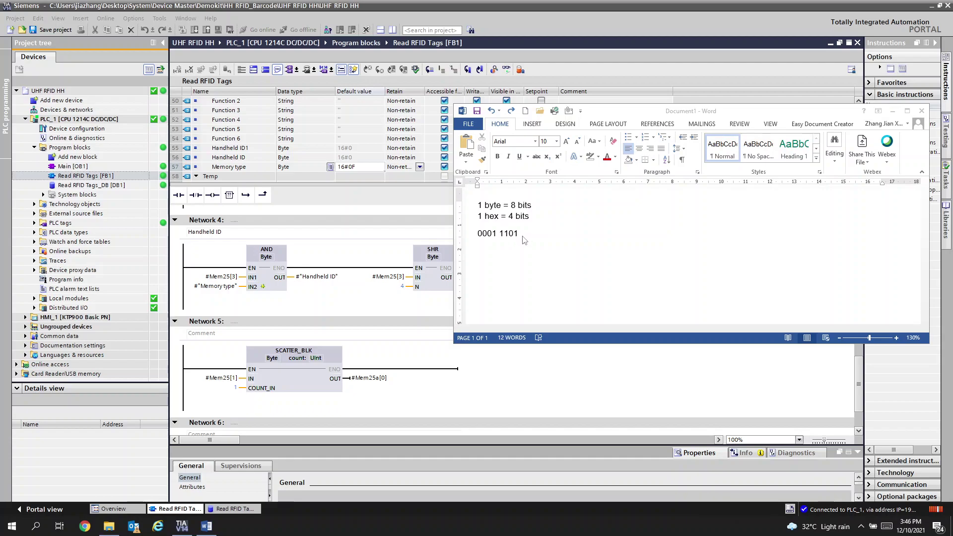
# Highlight the 1101 and 0001 nibbles in Word, then inspect Memory type's 16#0F default.
pyautogui.click(523, 243)
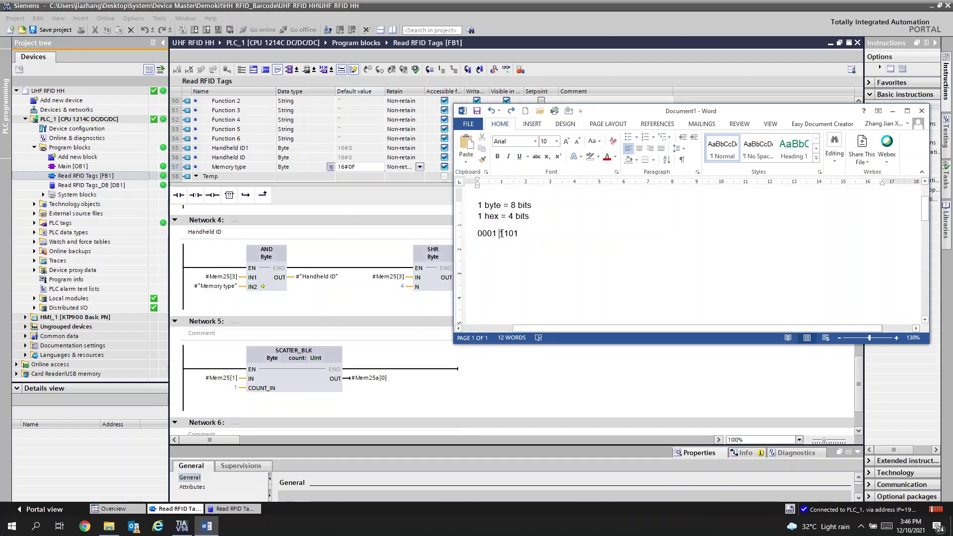
pyautogui.moveTo(499, 234); pyautogui.dragTo(526, 237)
pyautogui.click(505, 242)
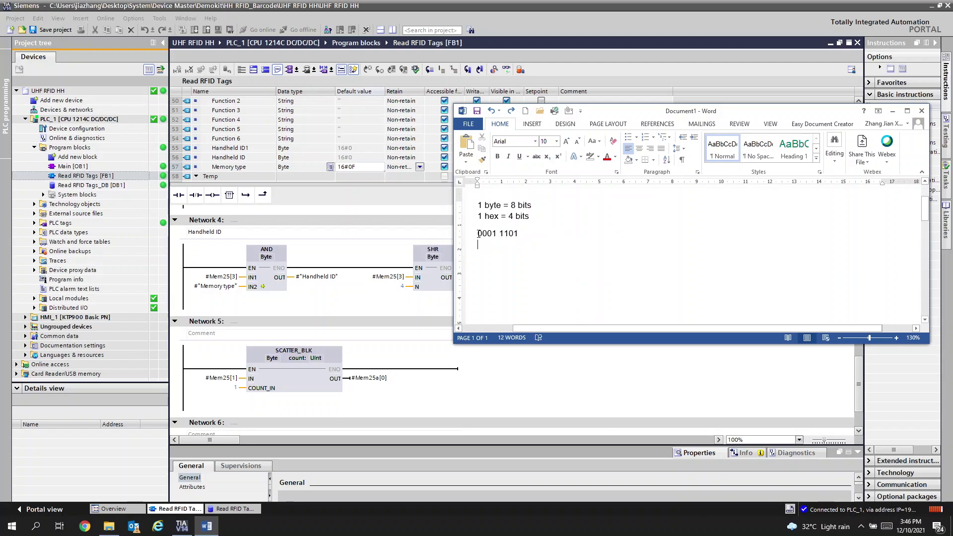
pyautogui.moveTo(477, 233)
pyautogui.mouseDown()
pyautogui.moveTo(515, 237)
pyautogui.moveTo(502, 258)
pyautogui.mouseUp()
pyautogui.click(514, 237)
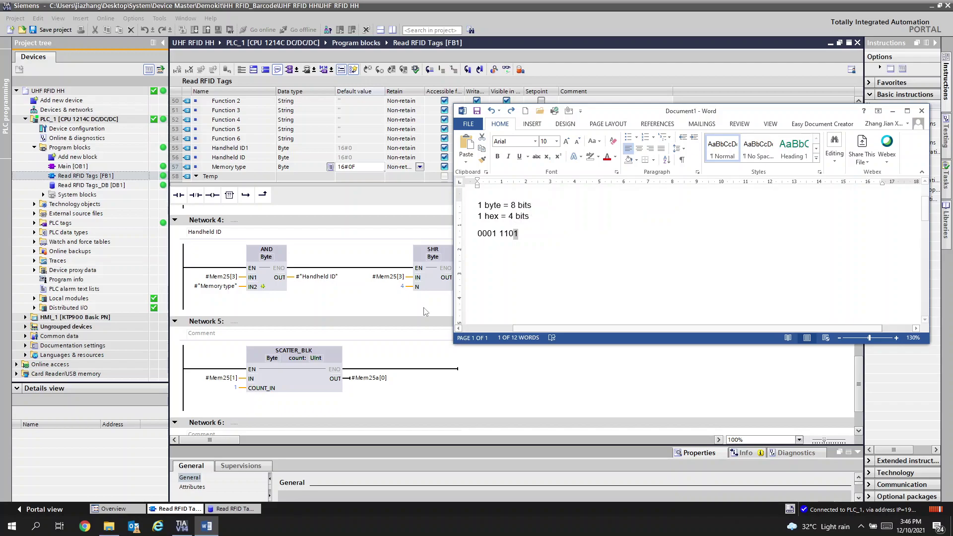
pyautogui.click(425, 312)
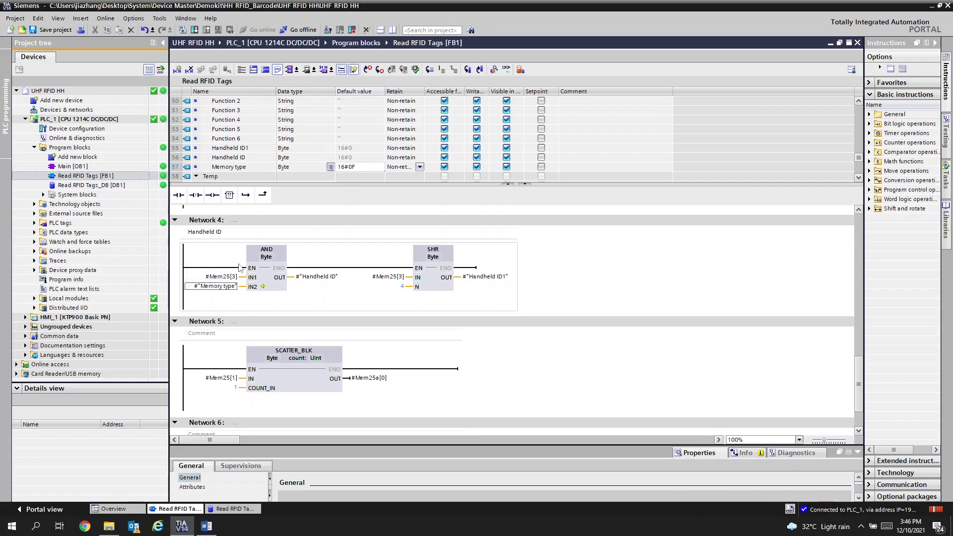
pyautogui.doubleClick(352, 168)
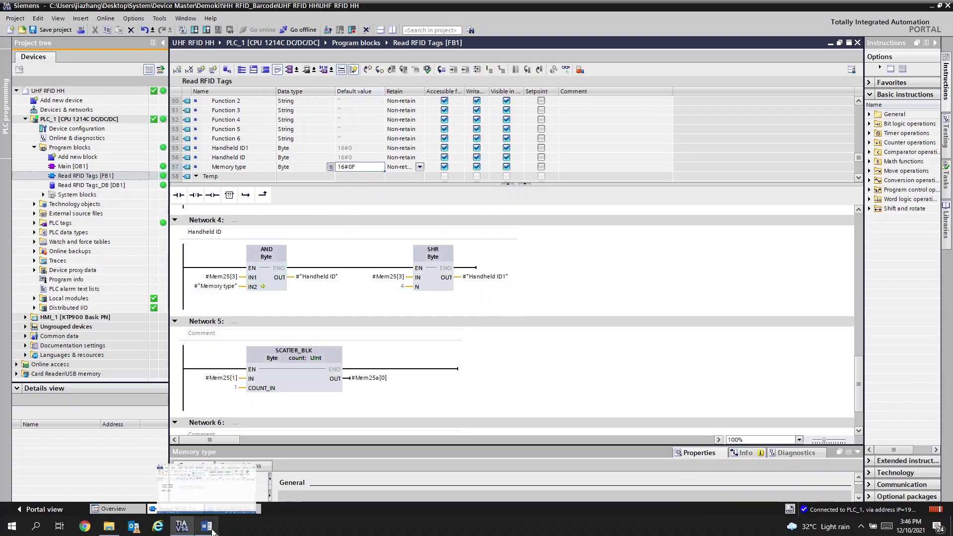
# In the Word note, change the last bit of 0001 to 0, giving 0000.
pyautogui.click(207, 526)
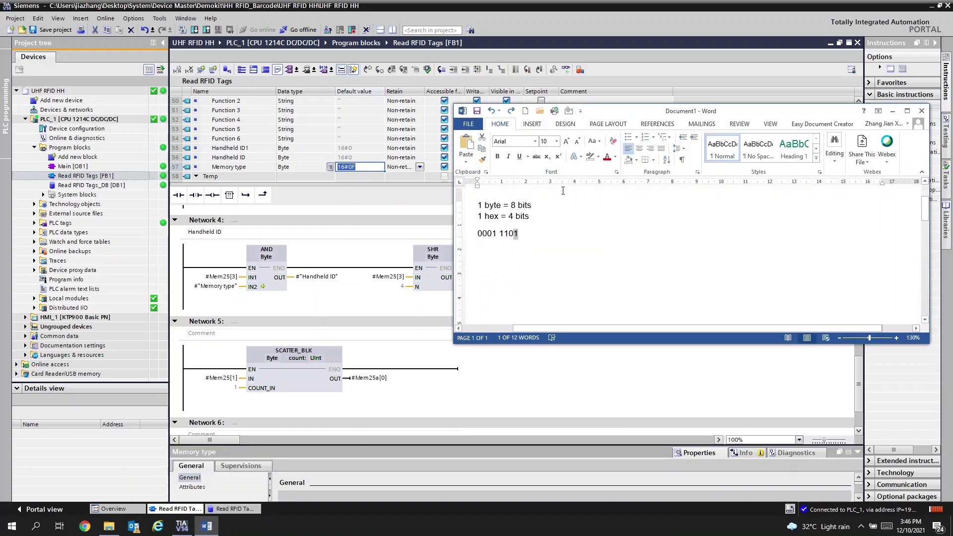
pyautogui.click(497, 233)
pyautogui.moveTo(497, 233); pyautogui.dragTo(492, 233)
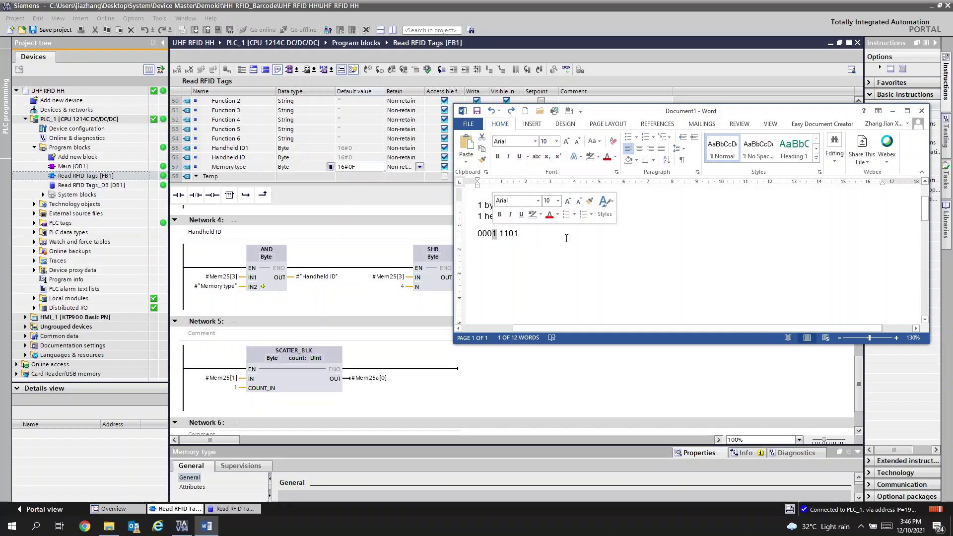
pyautogui.write('0')
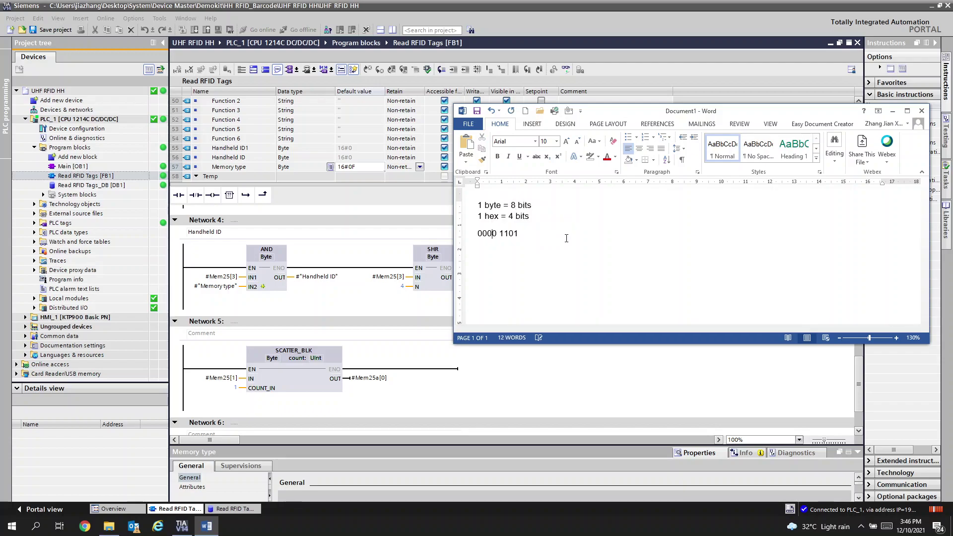
pyautogui.press('Right')
pyautogui.press('Right')
pyautogui.press('Right')
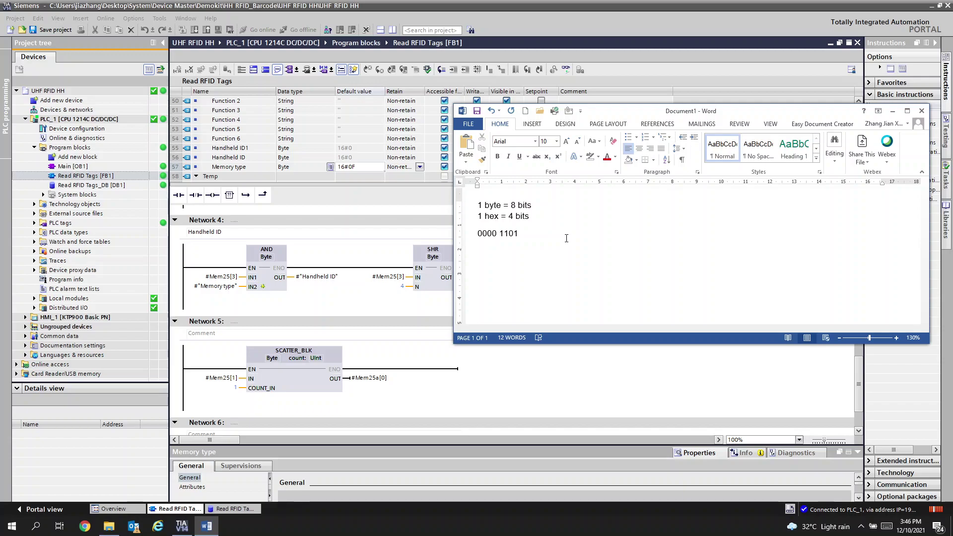
# Highlight the lower nibble 1101, then return to the TIA Portal ladder editor.
pyautogui.moveTo(519, 233); pyautogui.dragTo(499, 234)
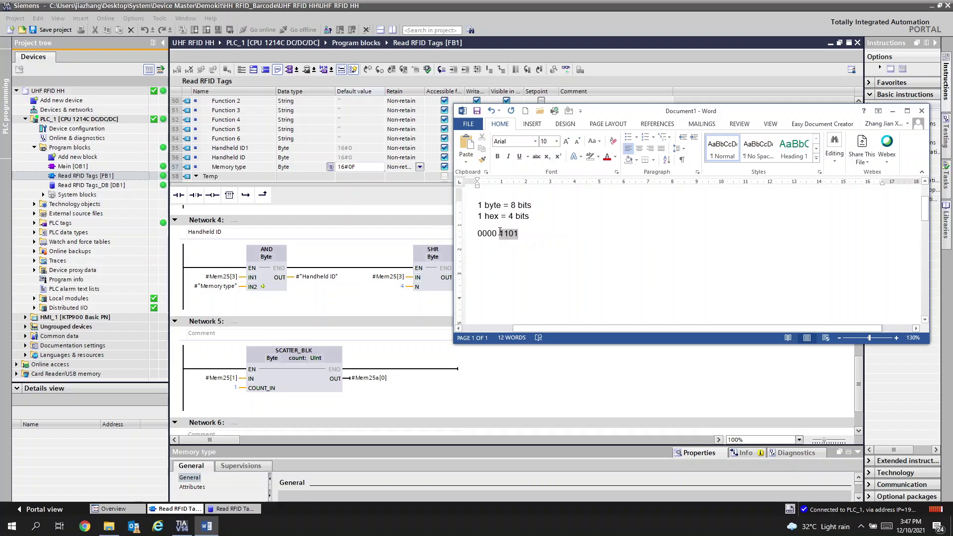
pyautogui.click(534, 250)
pyautogui.write('1')
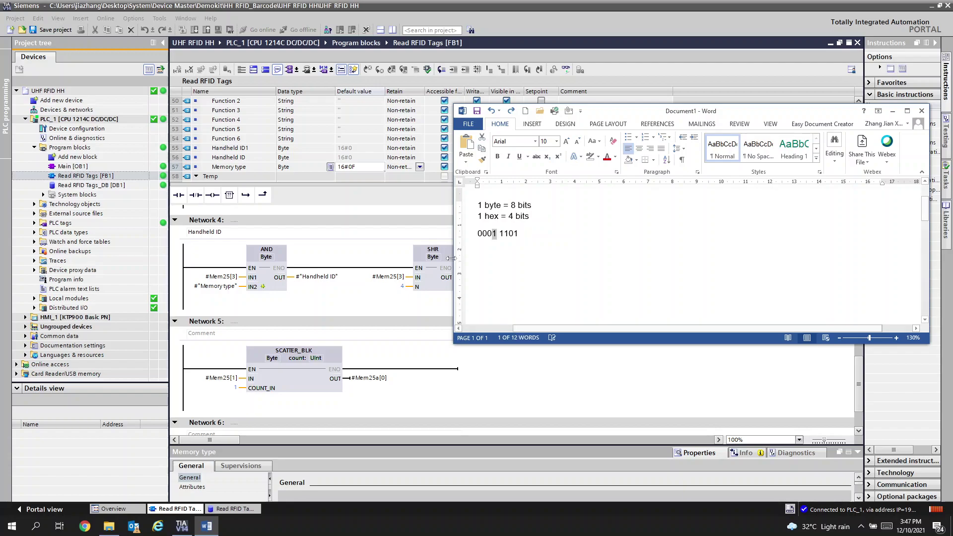
pyautogui.click(369, 261)
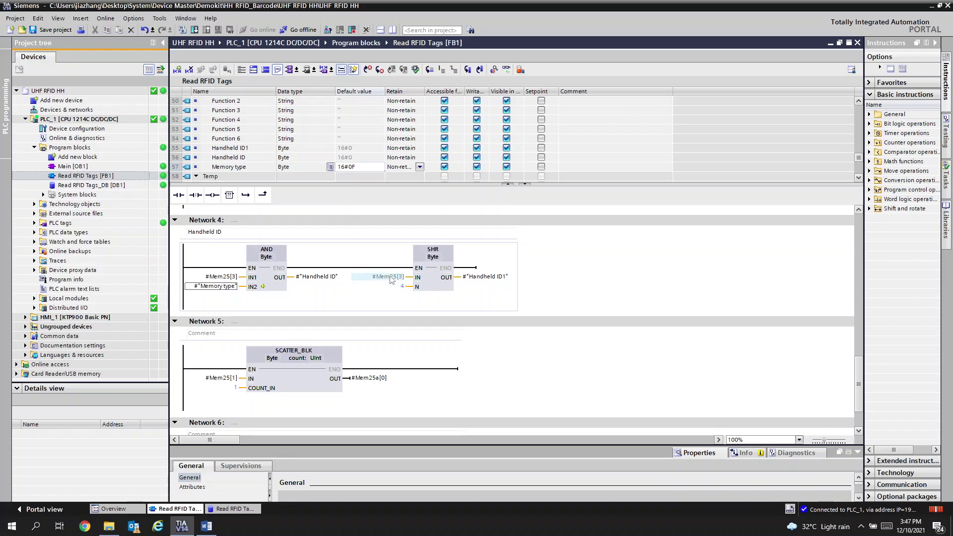
# Select the SHR operands #Mem25[3] and Handheld ID1 in Network 4.
pyautogui.click(389, 277)
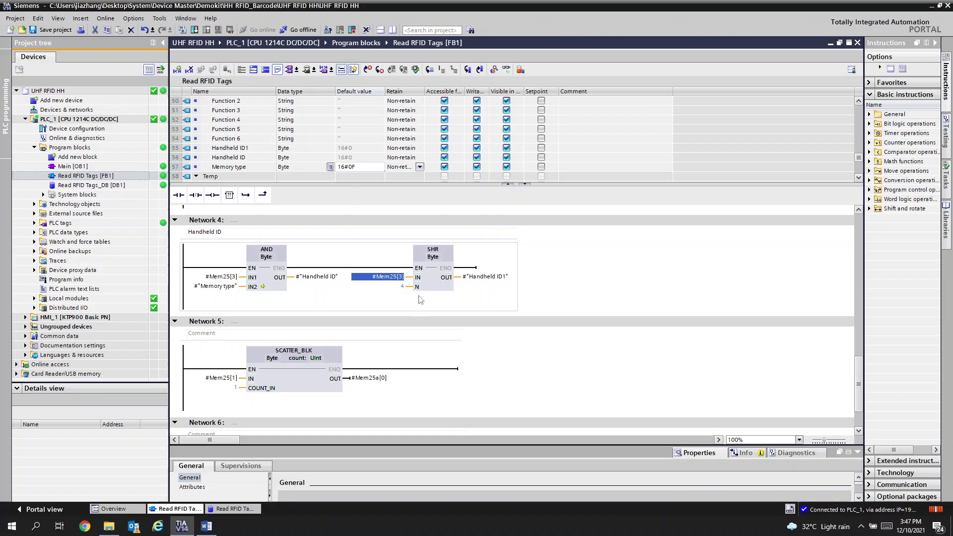
pyautogui.click(486, 277)
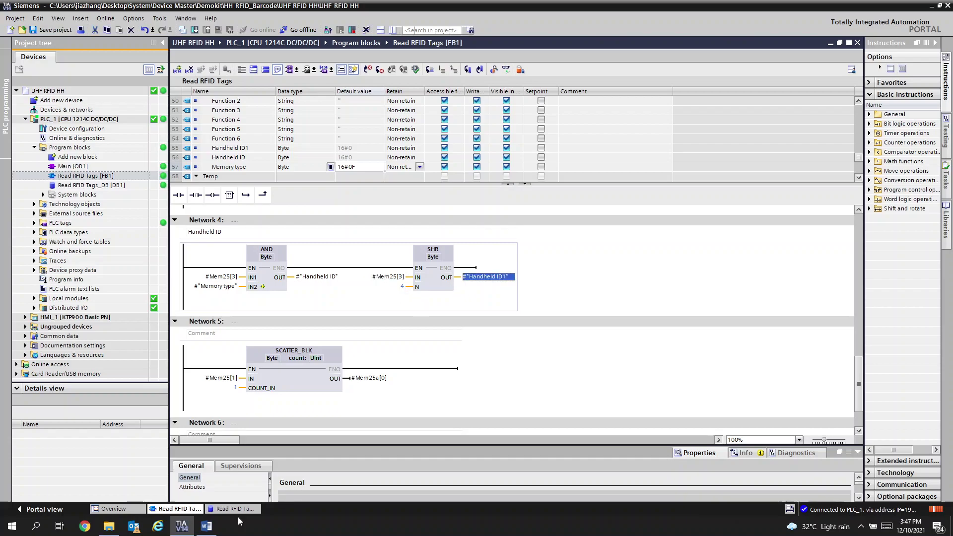
pyautogui.click(207, 527)
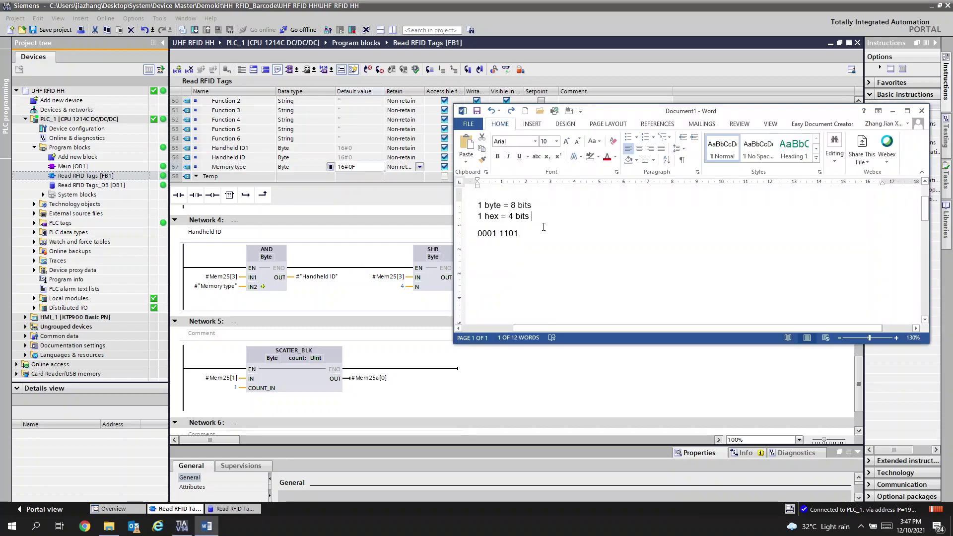
# Delete the lower nibble in Word so the note reads 0001, then return to TIA.
pyautogui.click(525, 234)
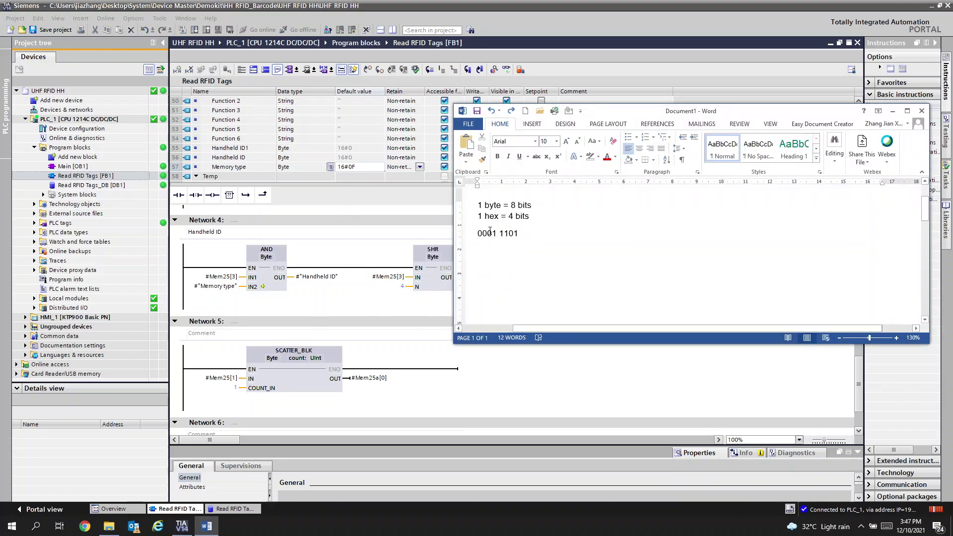
pyautogui.press('BackSpace')
pyautogui.press('BackSpace')
pyautogui.press('BackSpace')
pyautogui.press('BackSpace')
pyautogui.press('BackSpace')
pyautogui.click(439, 313)
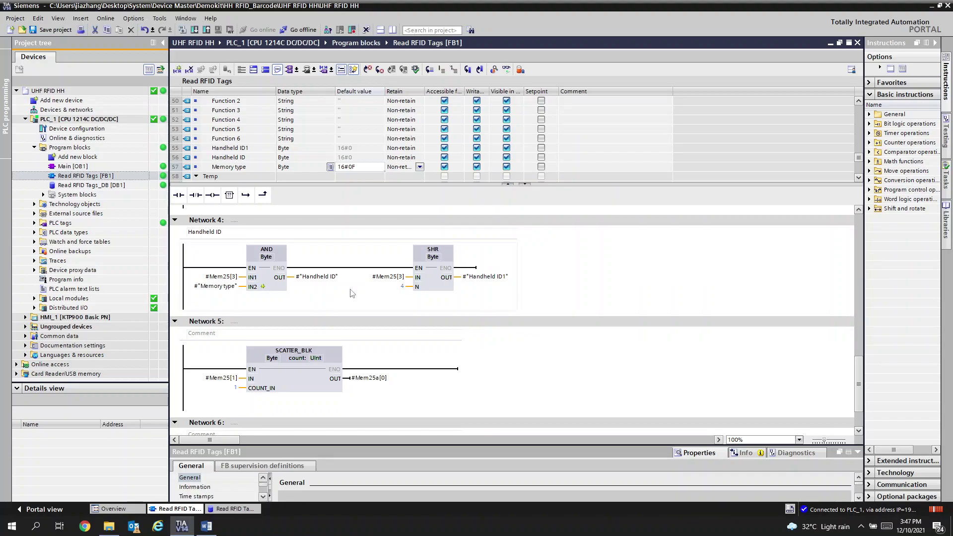
pyautogui.click(319, 278)
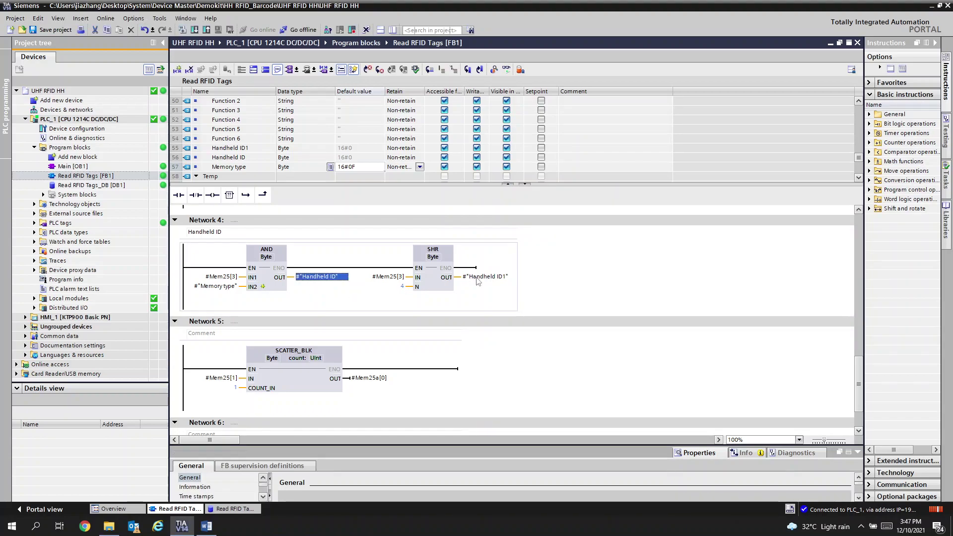
pyautogui.click(477, 279)
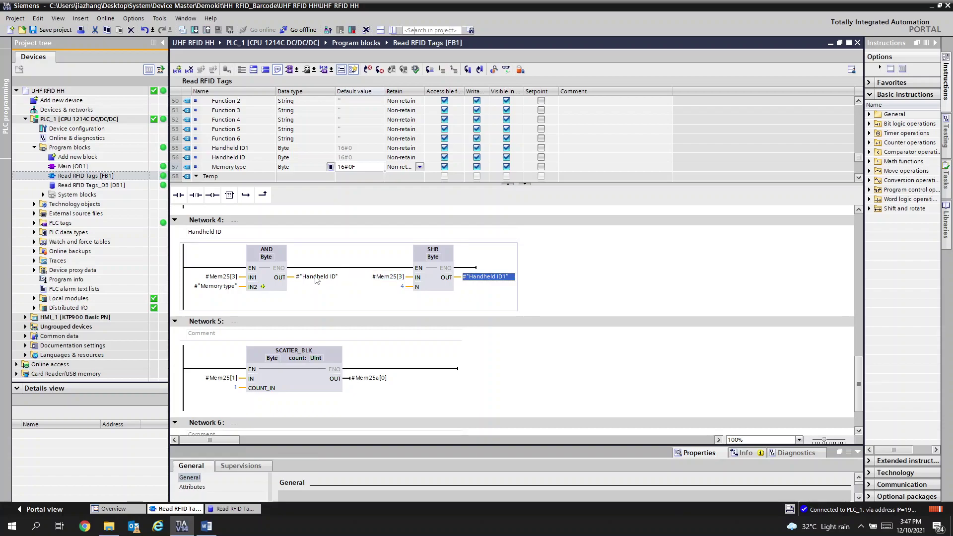
pyautogui.click(317, 278)
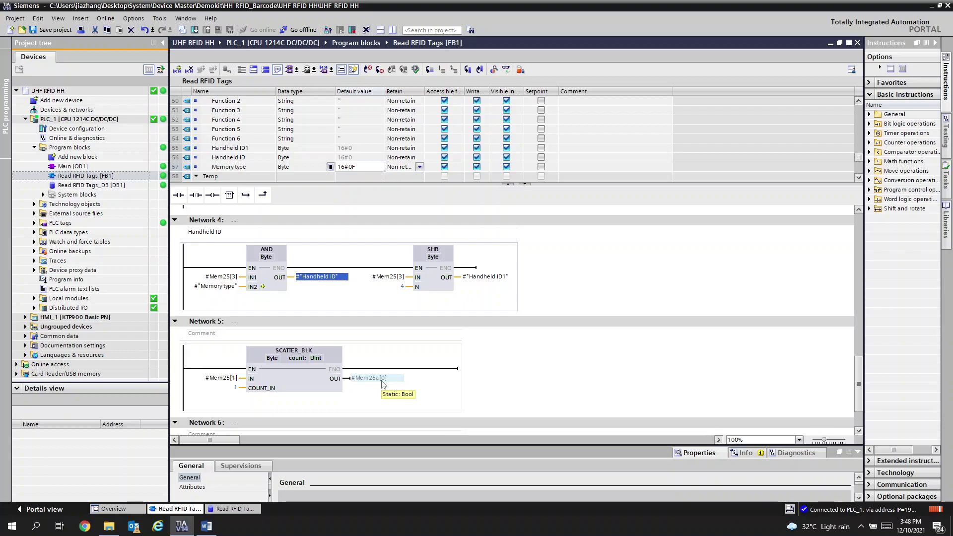
# Open Read RFID Tags_DB, check Mem25[3] 16#1C and Mem25[1] 16#02, then collapse Mem25.
pyautogui.doubleClick(134, 186)
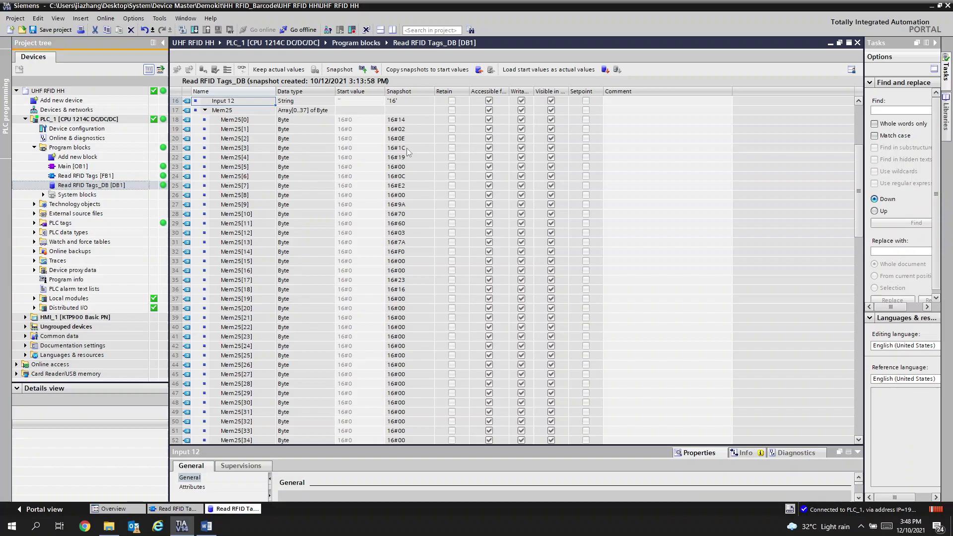
pyautogui.click(407, 148)
pyautogui.click(403, 149)
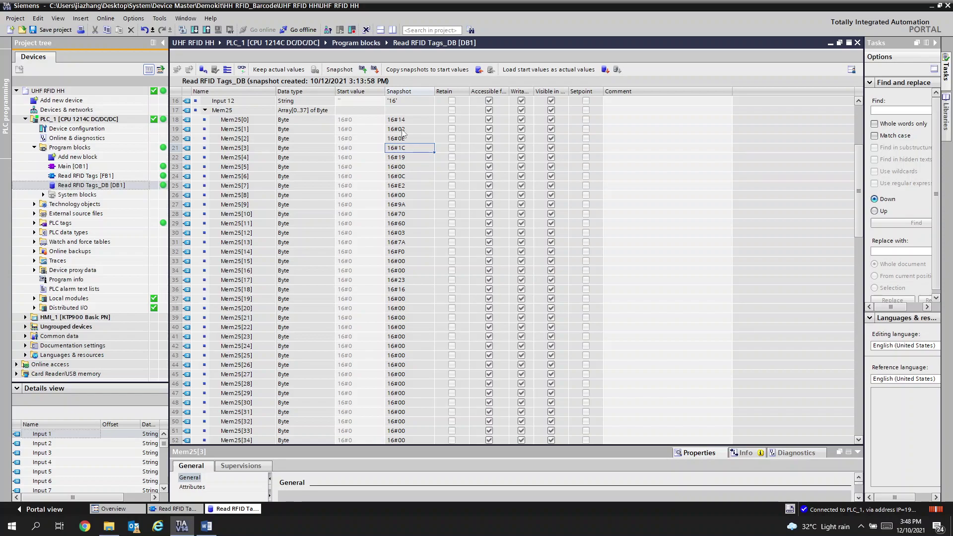
pyautogui.click(404, 131)
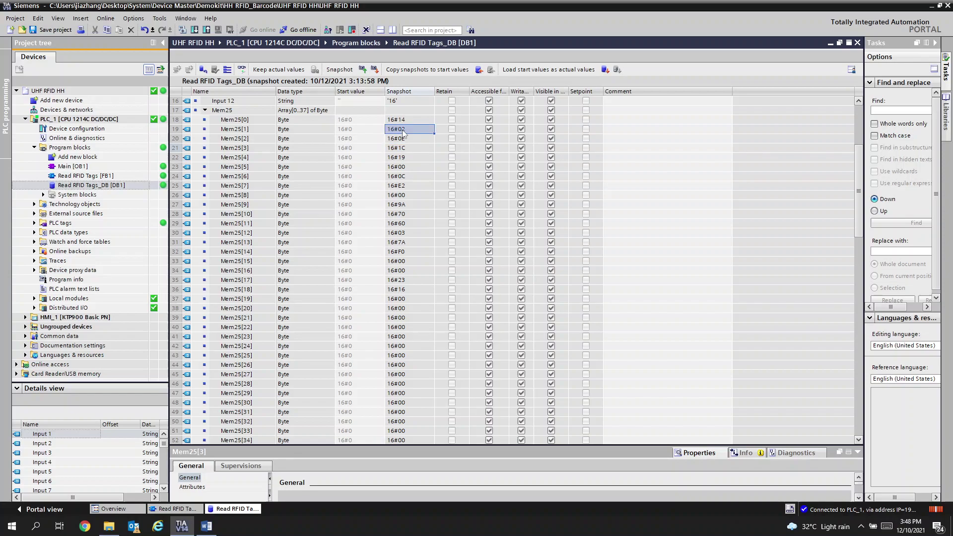
pyautogui.click(402, 134)
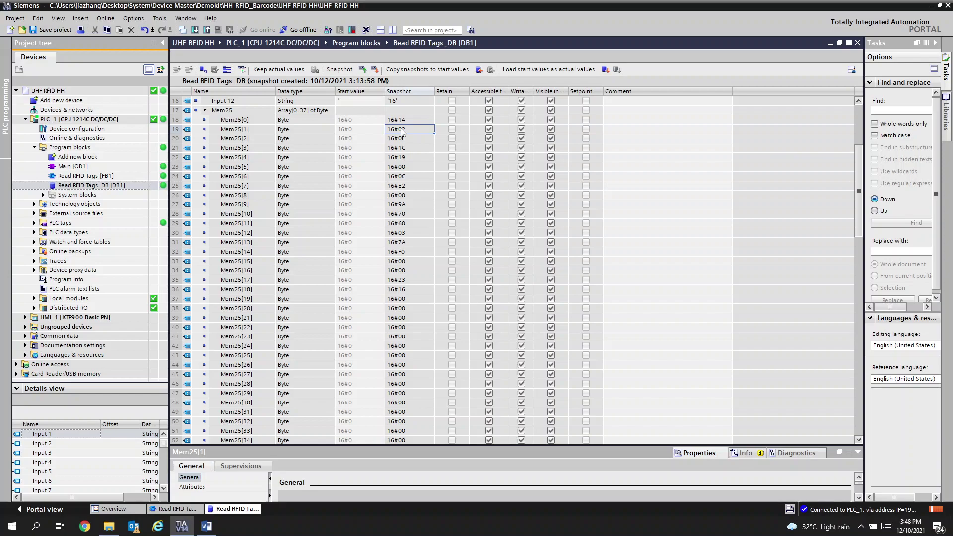
pyautogui.click(206, 110)
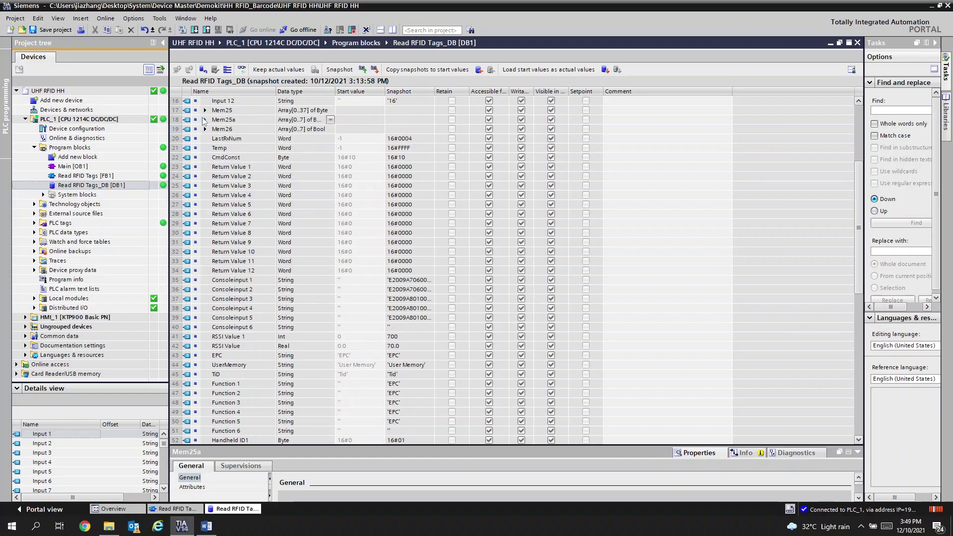
# Expand the Mem25a Bool array to reveal its snapshot bits, with only Mem25a[1] TRUE.
pyautogui.click(205, 119)
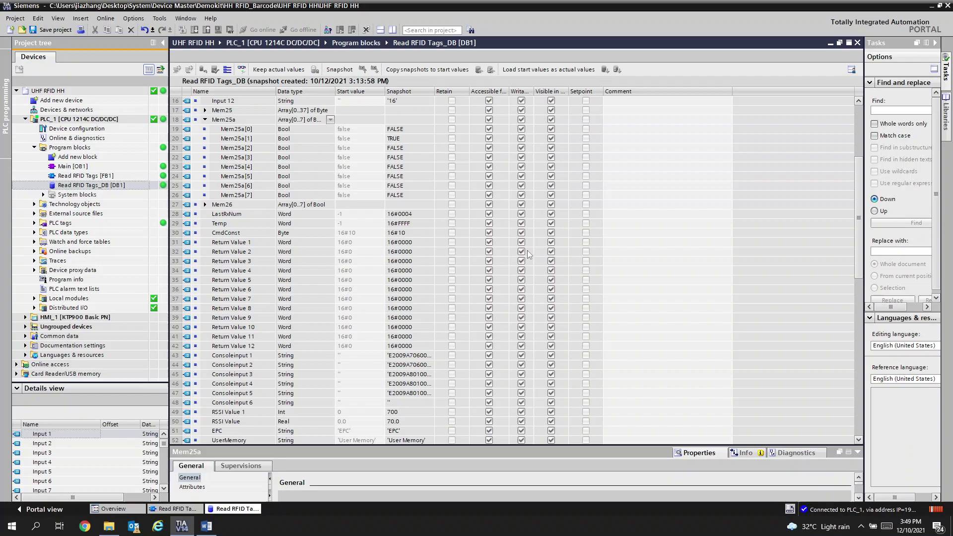
pyautogui.scroll(-1, 527, 250)
pyautogui.scroll(-3, 528, 250)
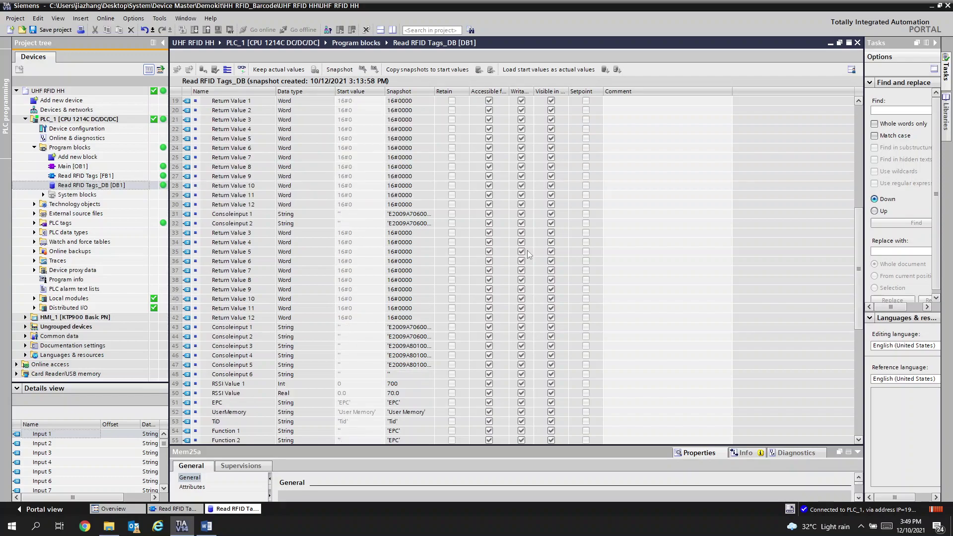
pyautogui.scroll(-1, 527, 250)
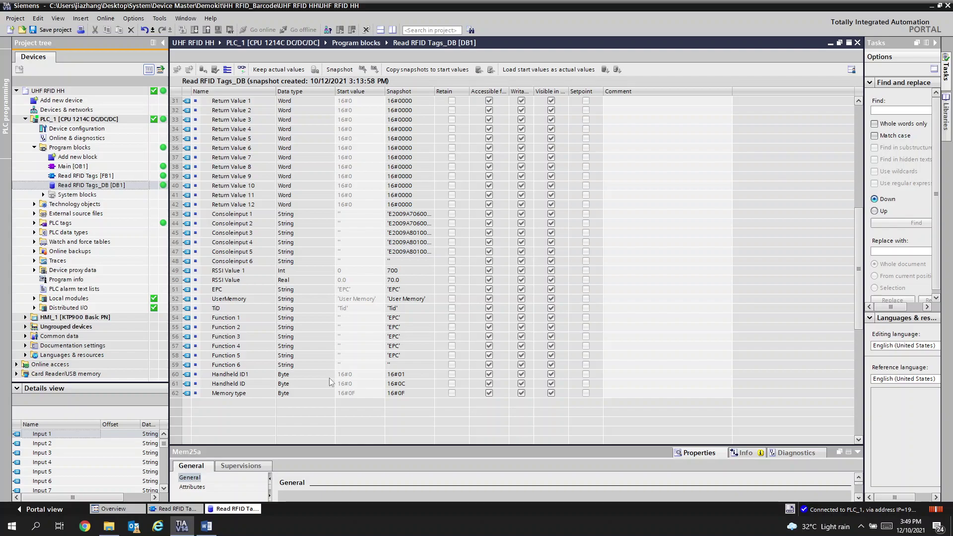
# Select Handheld ID1's 16#01 snapshot value at the bottom of the data block.
pyautogui.click(399, 375)
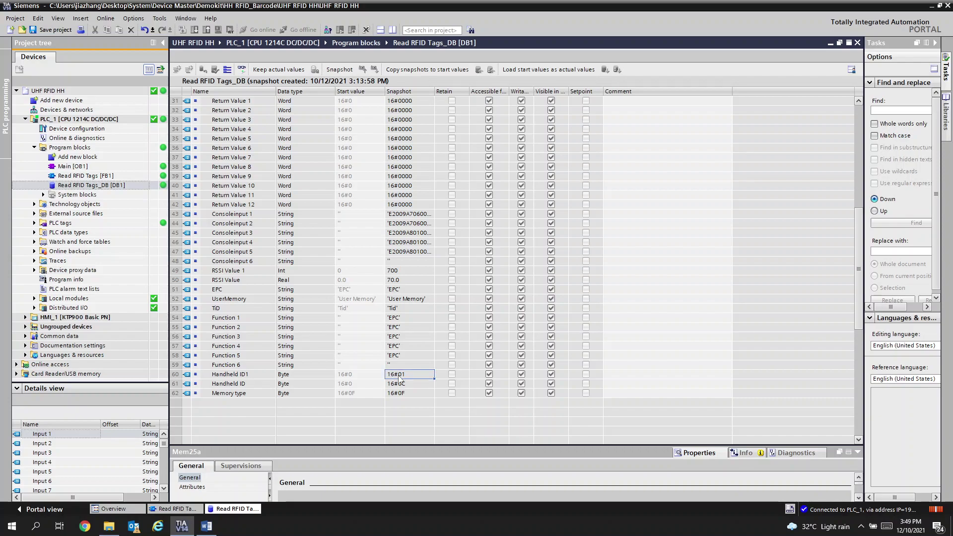